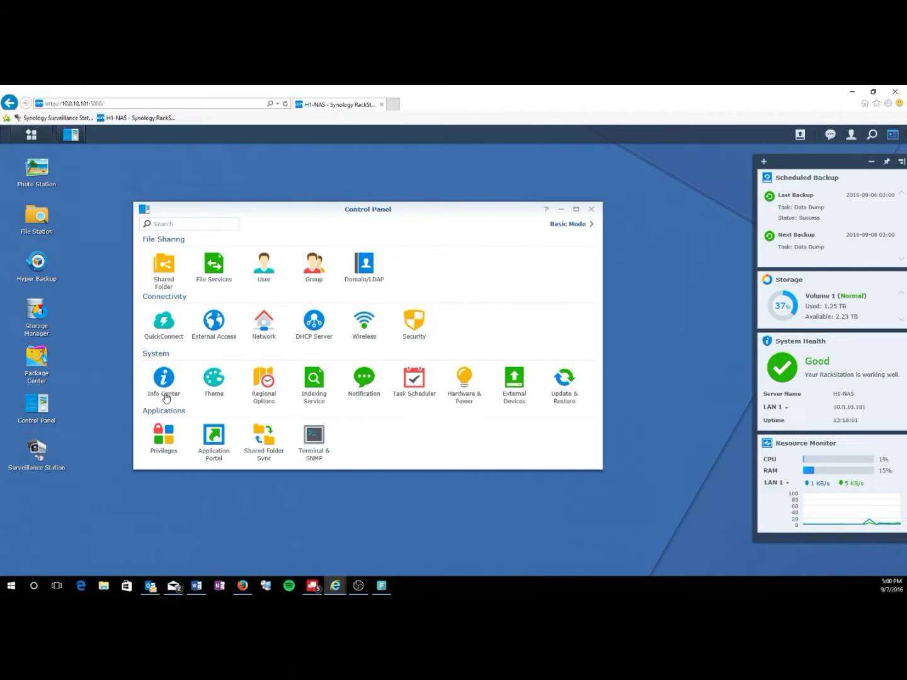
- Check the NAS info in Info Center and recommended packages in Package Center, then launch Surveillance Station
{"action": "left_click", "coordinate": [134, 330]}
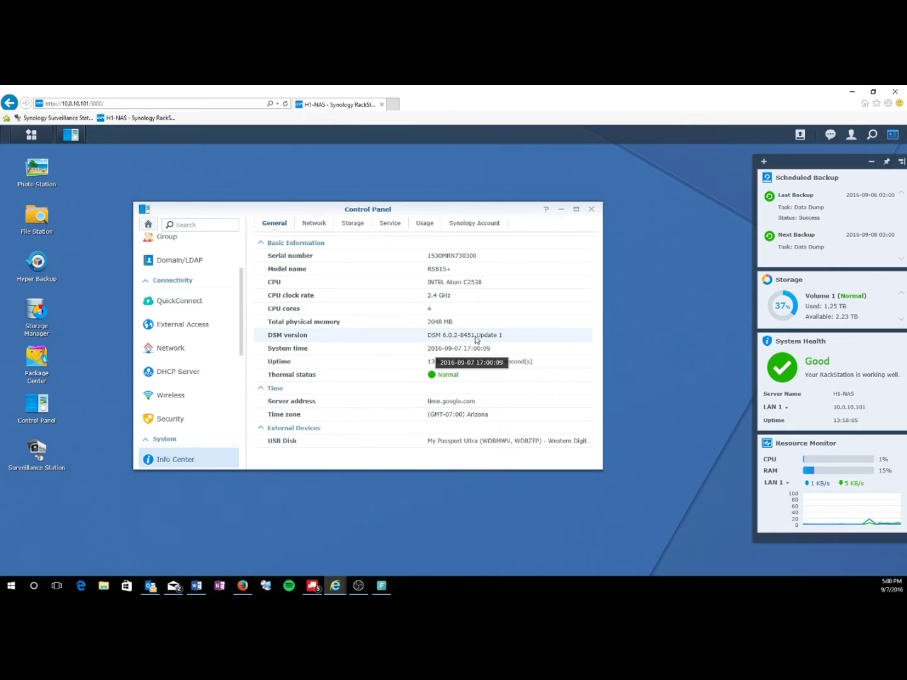
{"action": "left_click", "coordinate": [592, 210]}
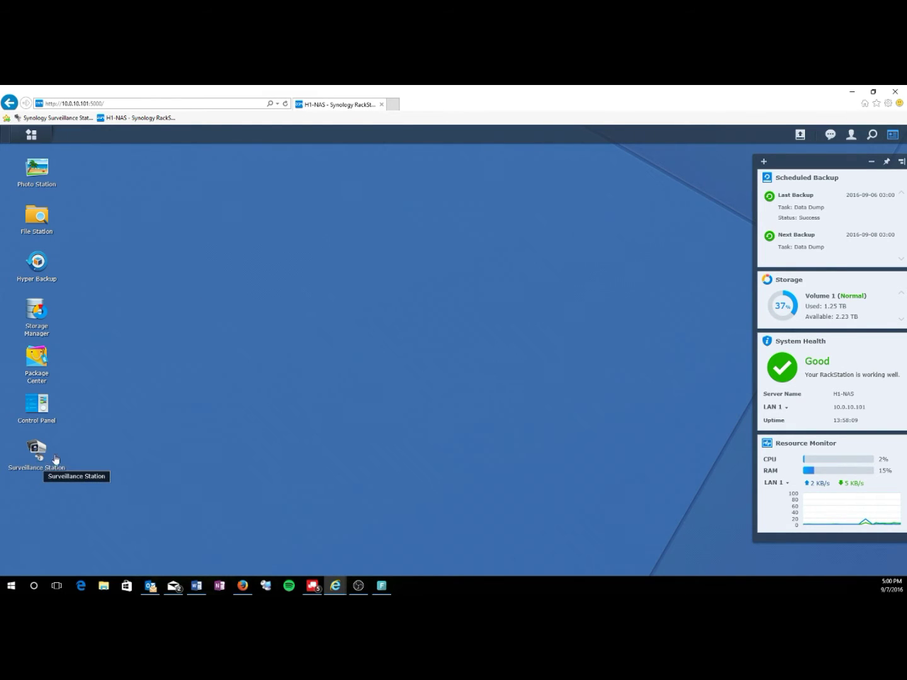
{"action": "left_click", "coordinate": [36, 360]}
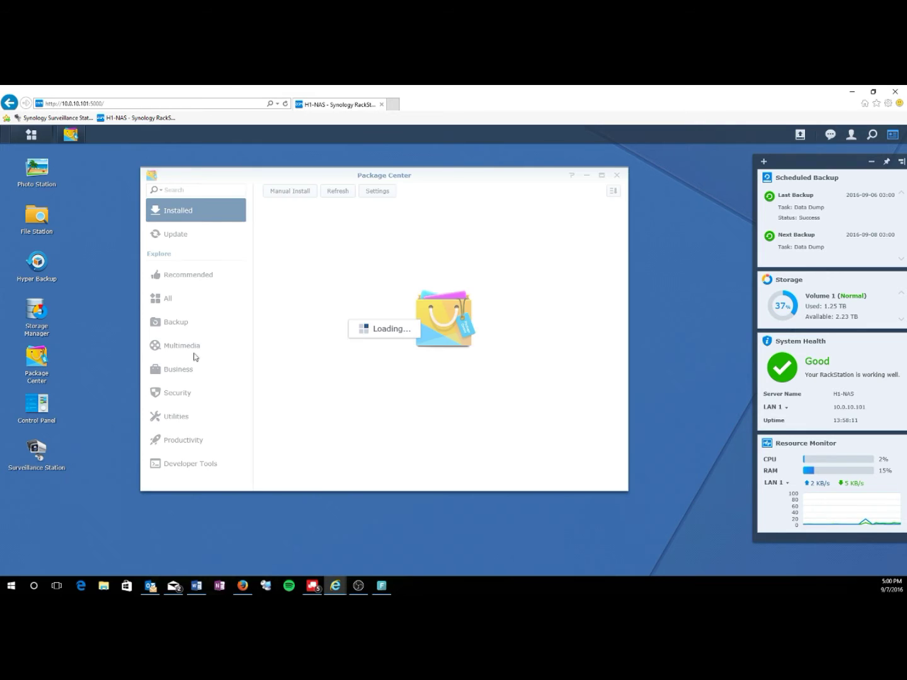
{"action": "left_click", "coordinate": [189, 275]}
{"action": "scroll", "coordinate": [467, 384], "scroll_direction": "down", "scroll_amount": 3}
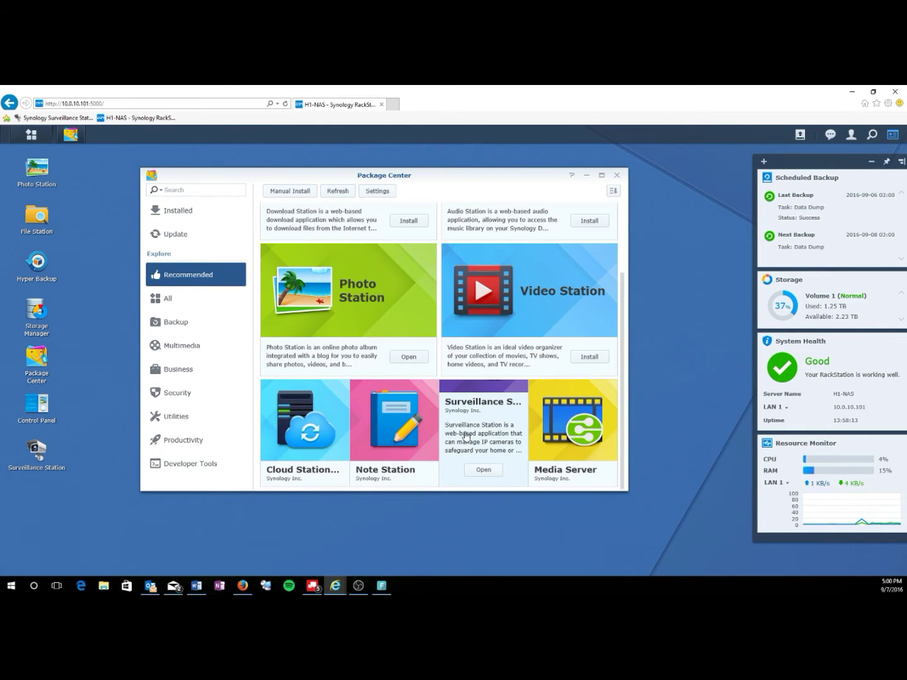
{"action": "left_click", "coordinate": [616, 175]}
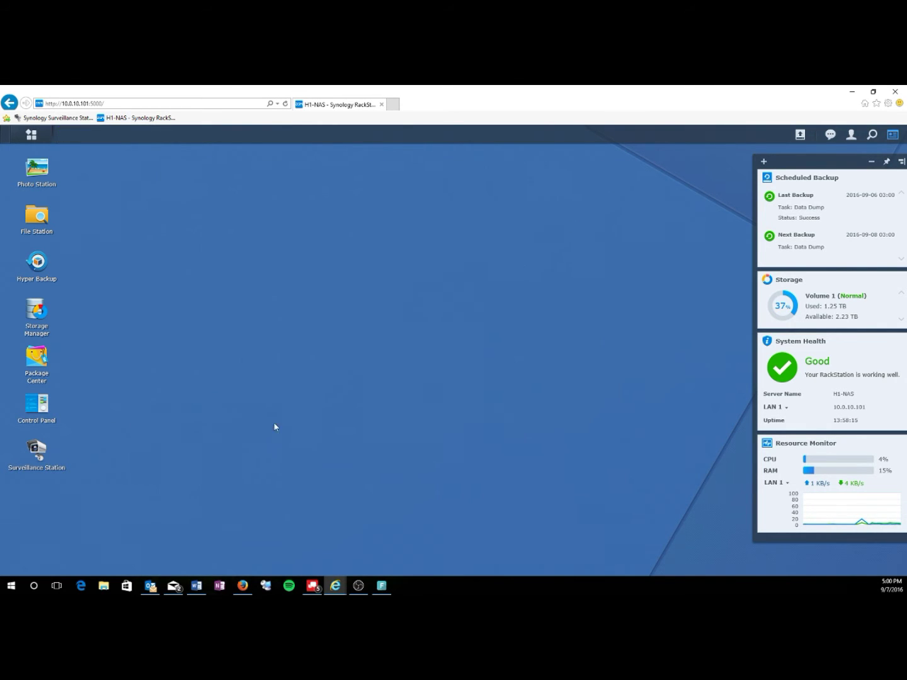
{"action": "left_click", "coordinate": [36, 449]}
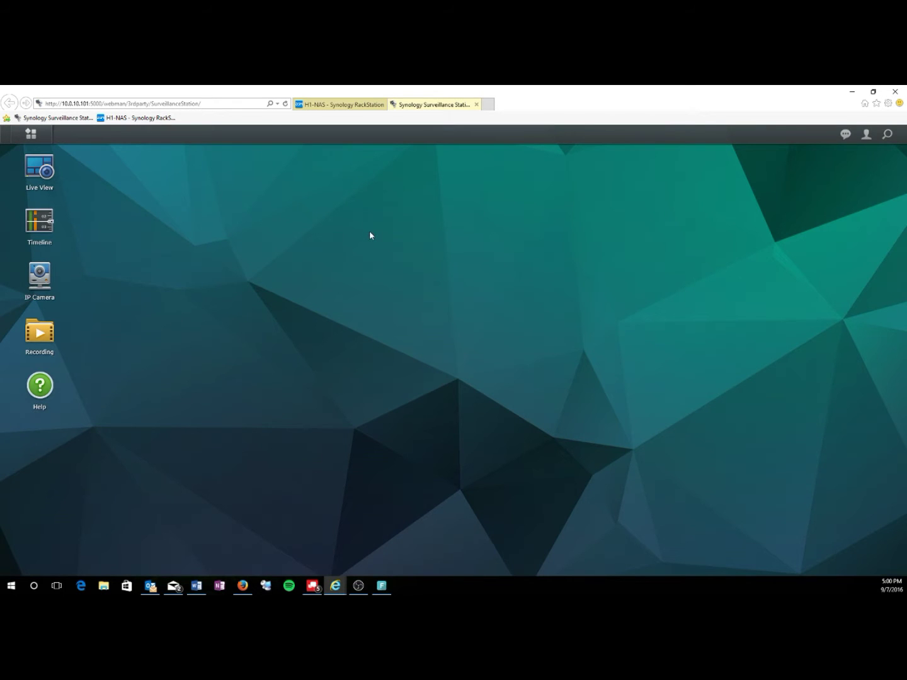
- Start the Add Camera Wizard from IP Camera with Quick Setup and name the camera Front Door
{"action": "left_click", "coordinate": [59, 279]}
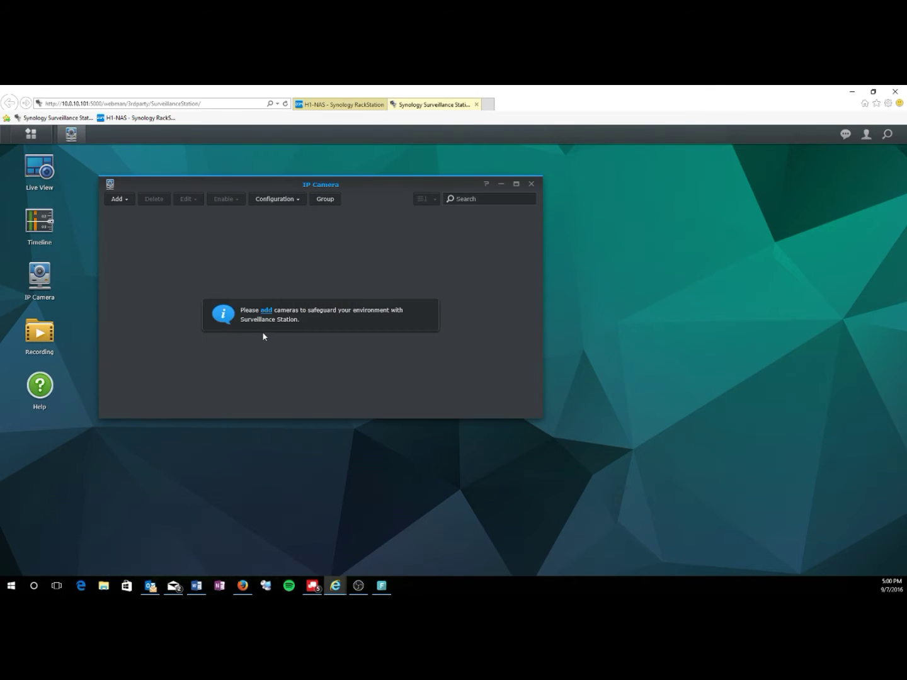
{"action": "left_click", "coordinate": [264, 311]}
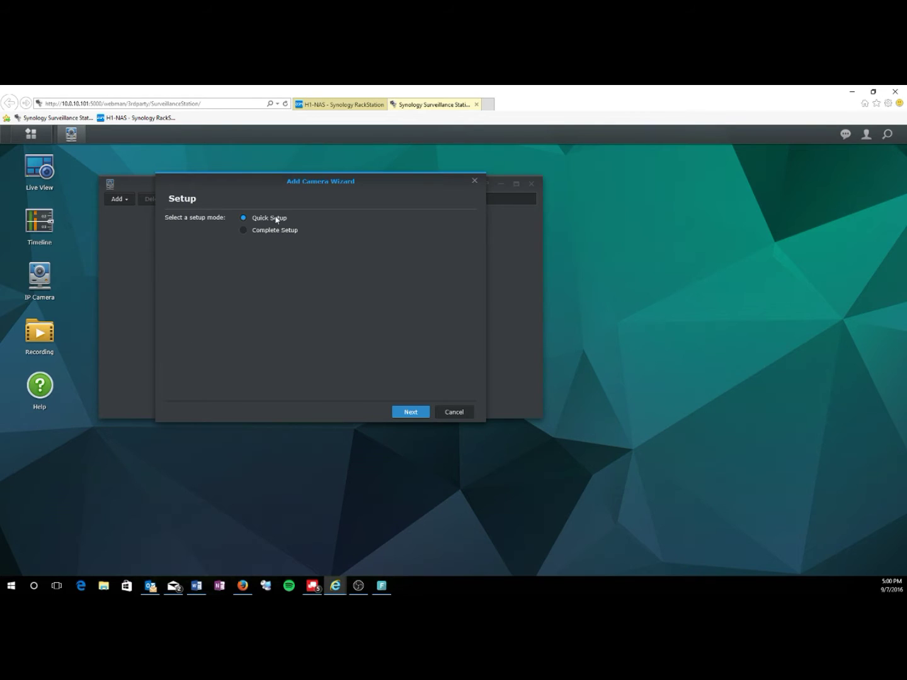
{"action": "left_click", "coordinate": [403, 411]}
{"action": "left_click", "coordinate": [266, 221]}
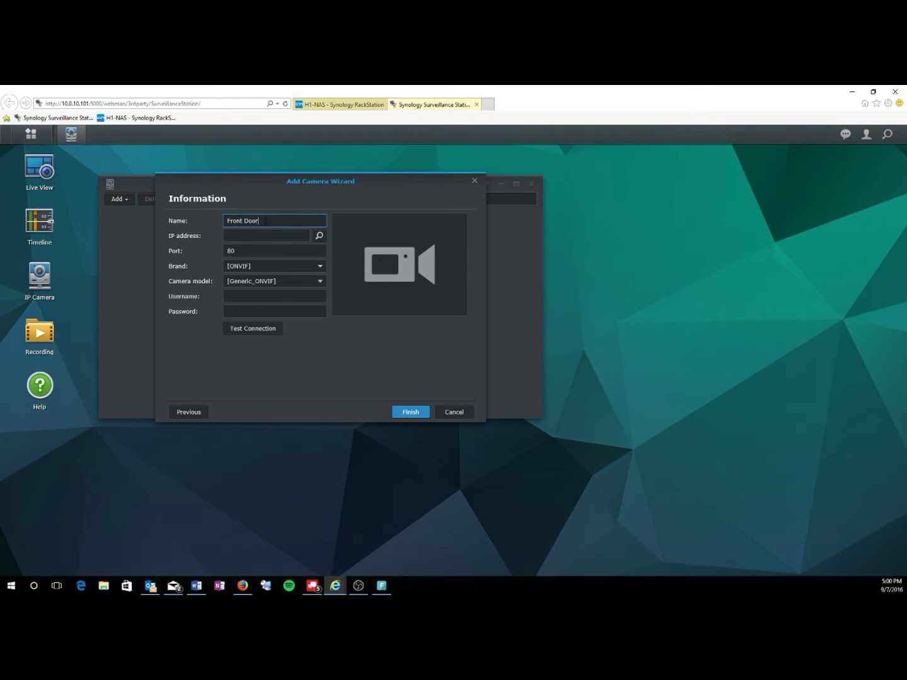
{"action": "left_click", "coordinate": [243, 236]}
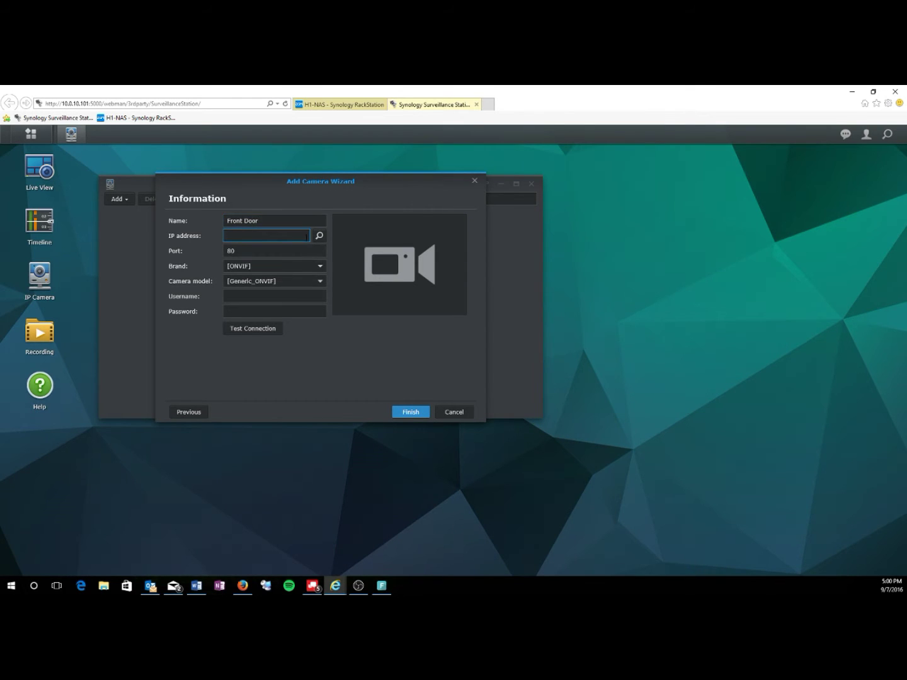
- Search the network and show the ONVIF camera IPC-122 at 10.0.10.205, port 8000
{"action": "left_click", "coordinate": [320, 235]}
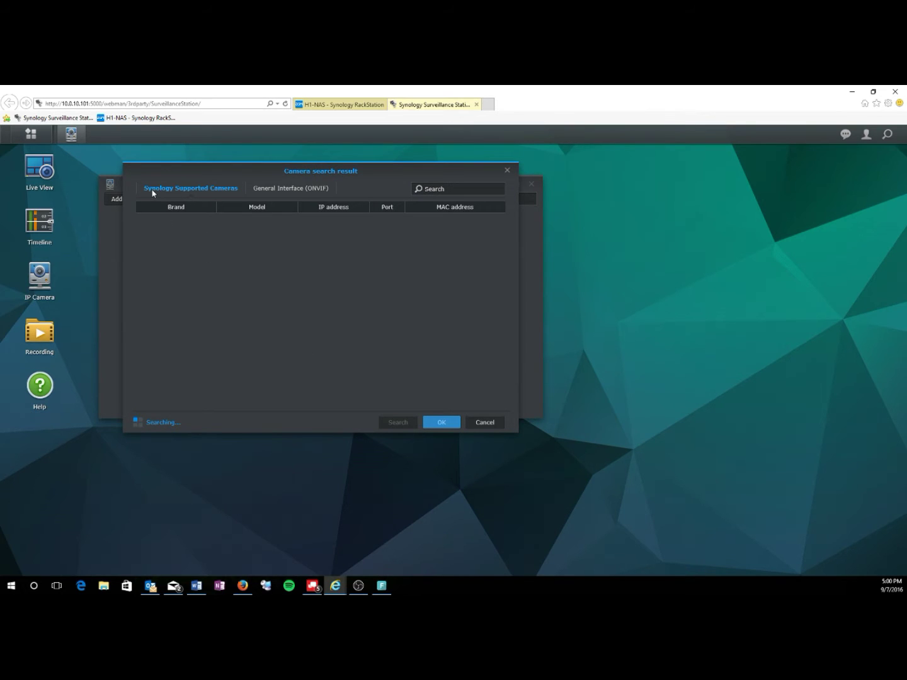
{"action": "left_click", "coordinate": [280, 191]}
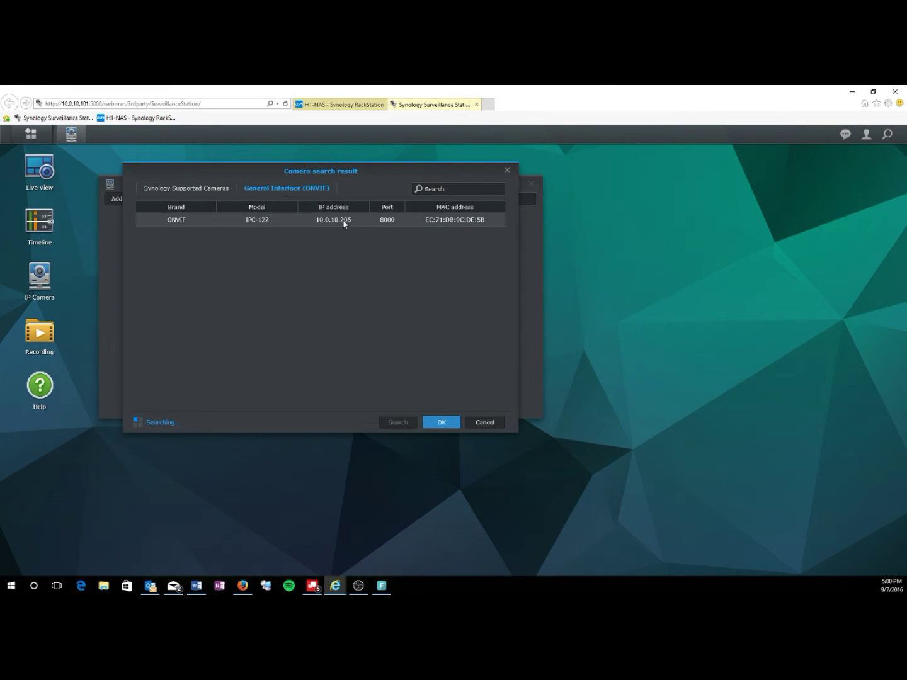
- Open a new browser tab and go to the camera's address 10.0.10.205
{"action": "left_click", "coordinate": [489, 104]}
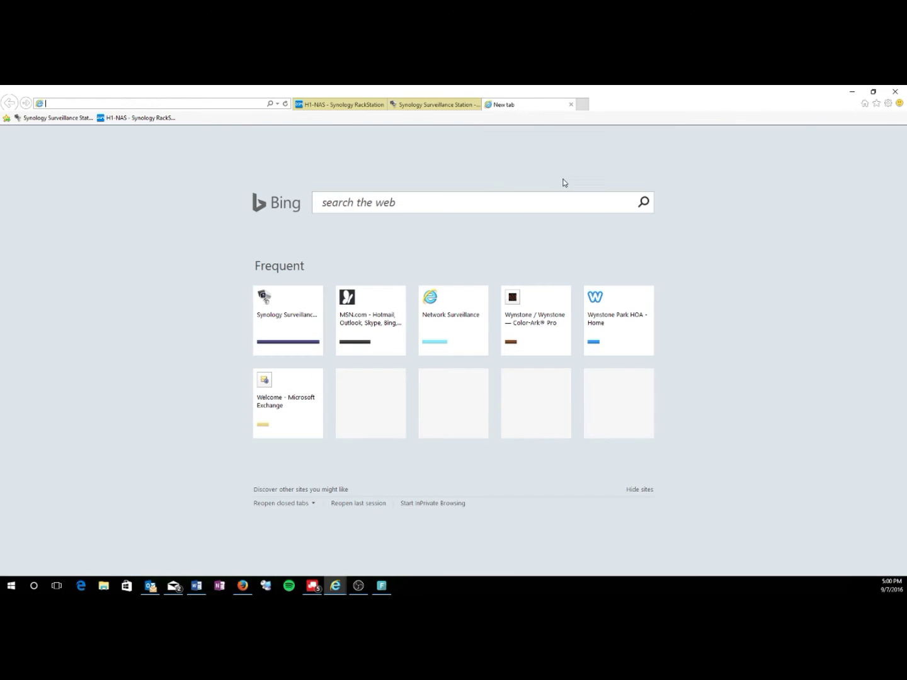
{"action": "type", "text": "10.0.10."}
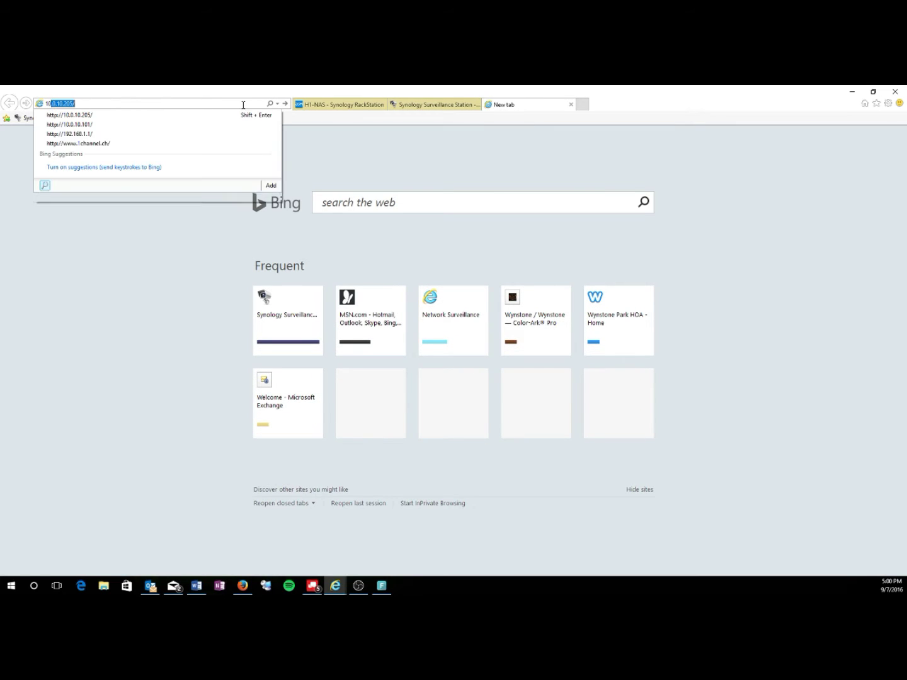
{"action": "type", "text": "205"}
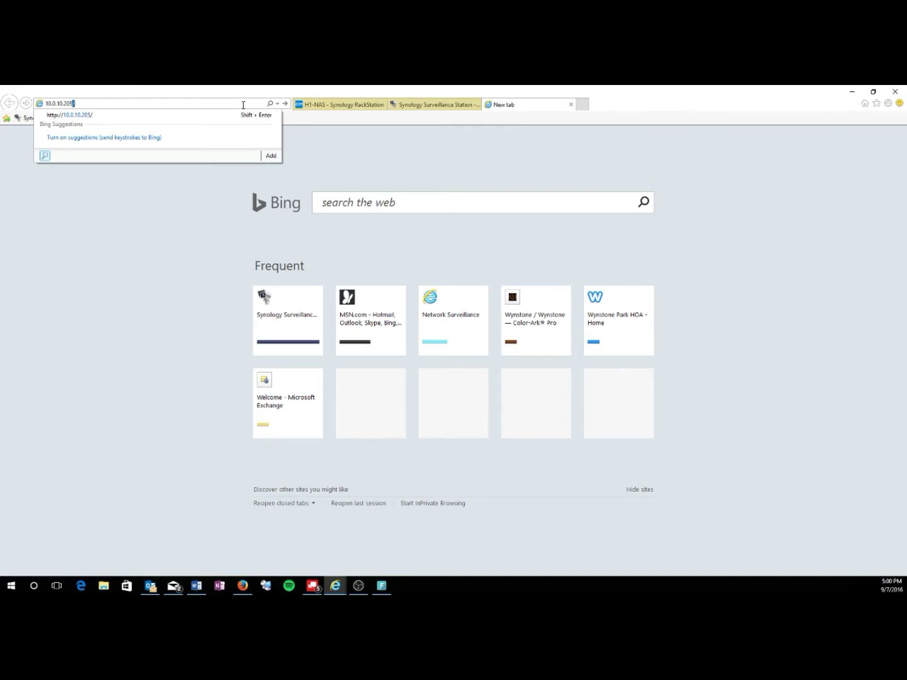
{"action": "key", "text": "Return"}
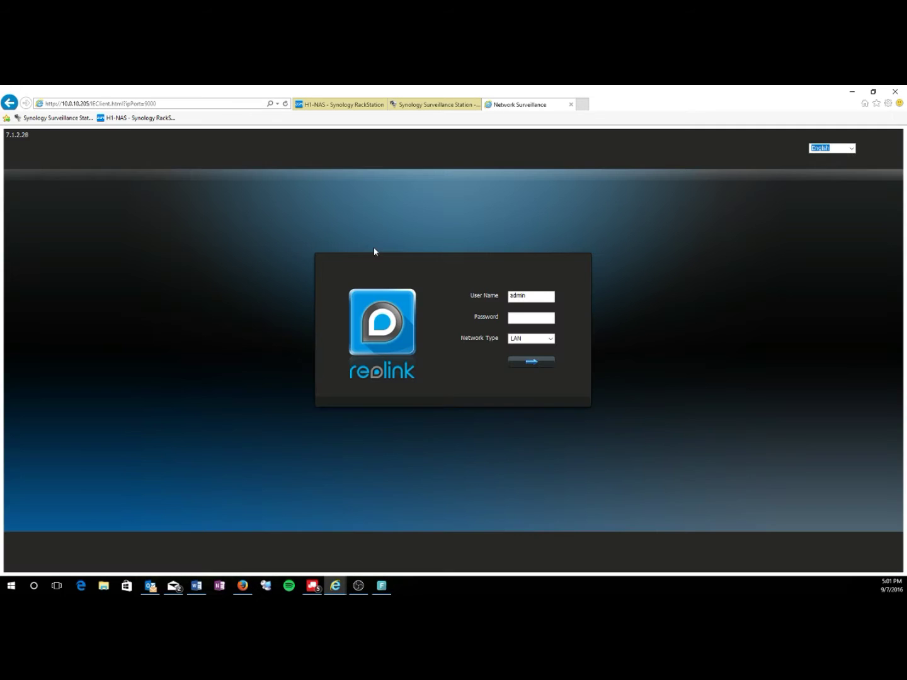
- Log in to the Reolink web client and open the Encode settings
{"action": "left_click", "coordinate": [521, 362]}
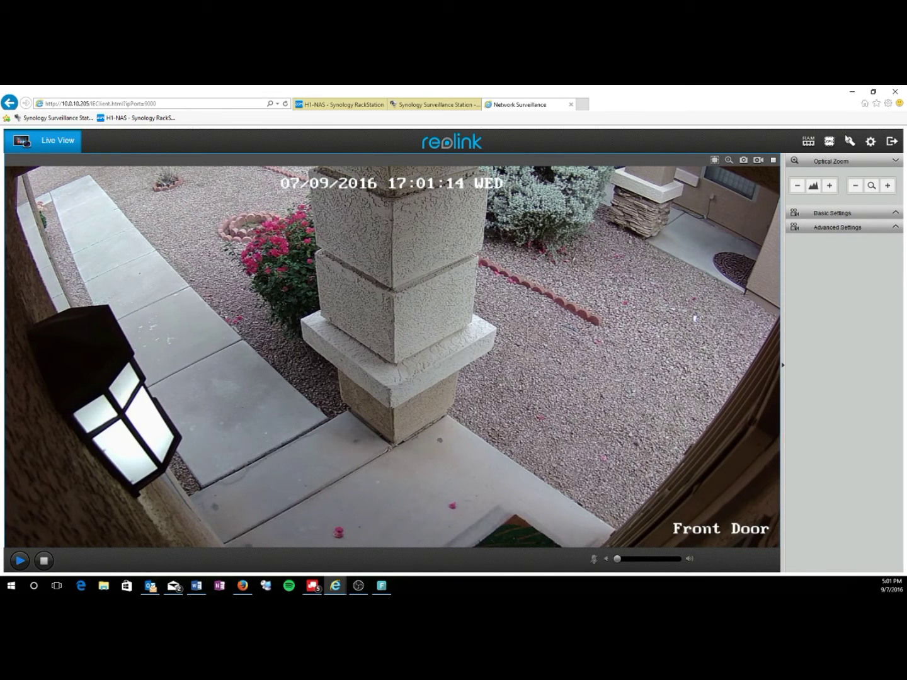
{"action": "left_click", "coordinate": [872, 145]}
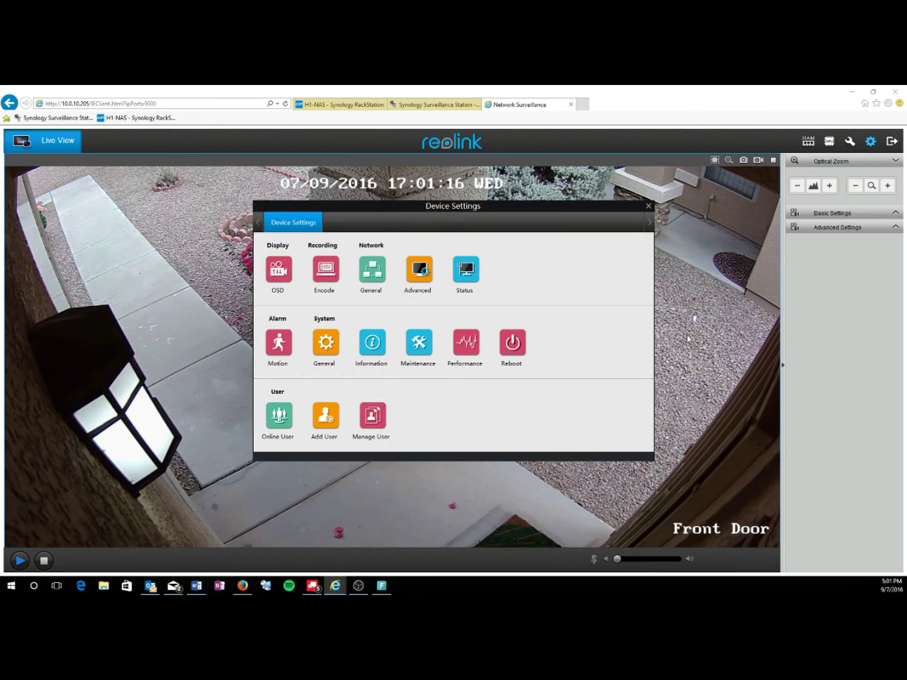
{"action": "left_click", "coordinate": [329, 272]}
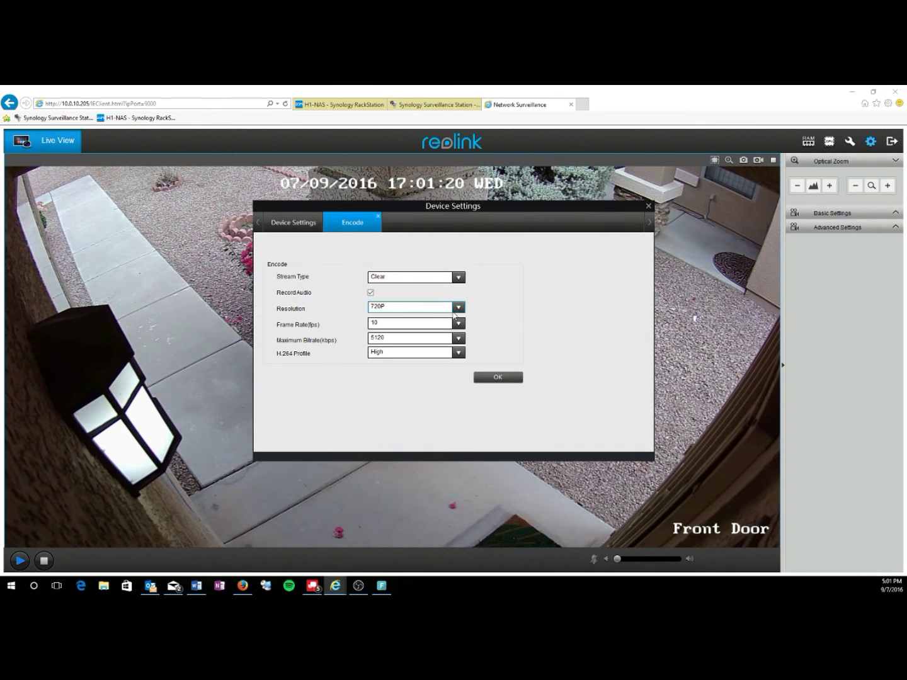
- Set the Baseline H.264 profile, 2560*1440 resolution and 20 fps, then apply
{"action": "left_click", "coordinate": [458, 353]}
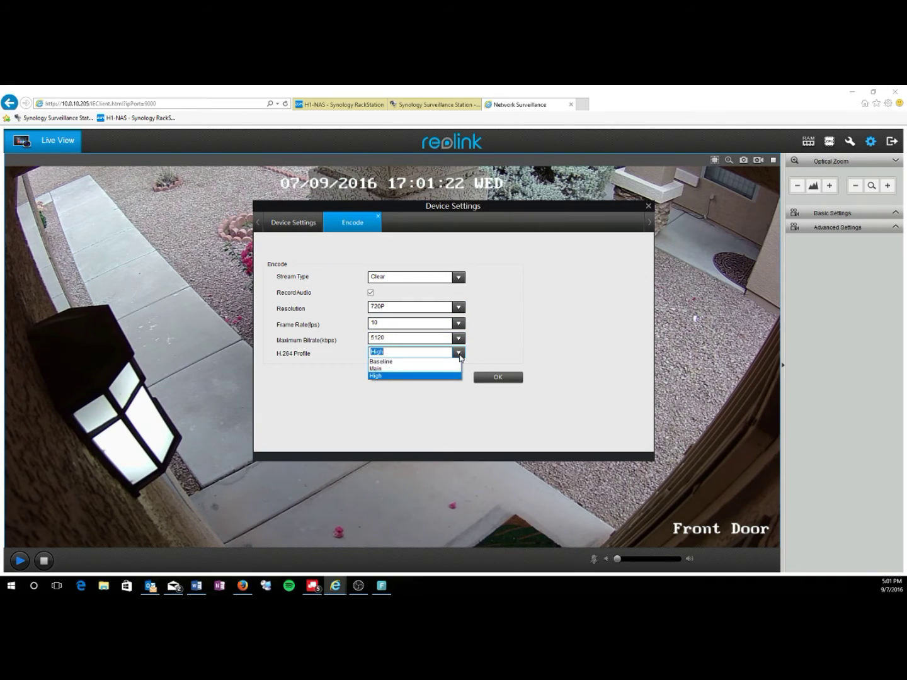
{"action": "left_click", "coordinate": [407, 366]}
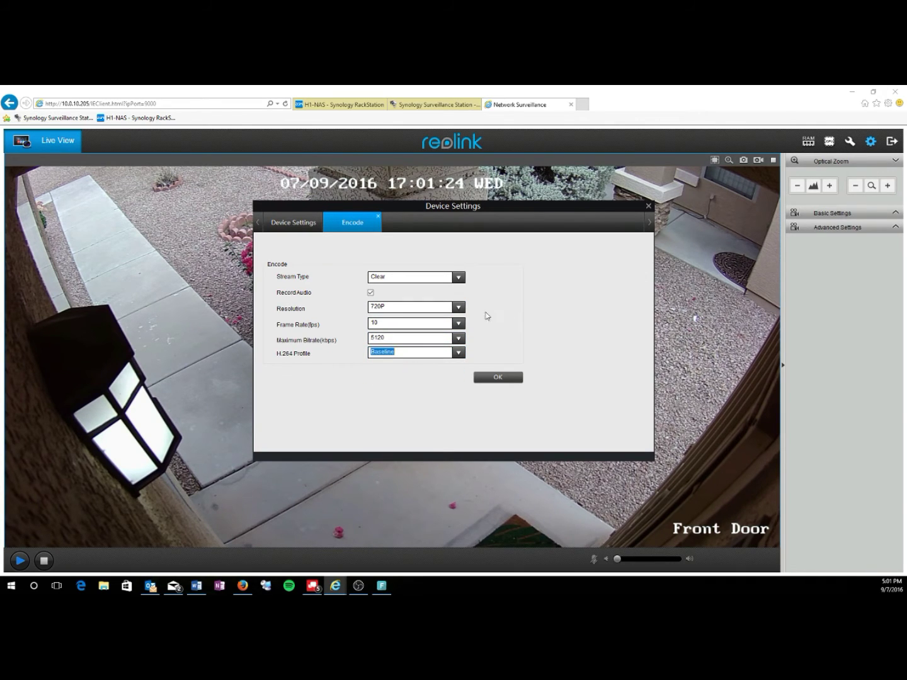
{"action": "left_click", "coordinate": [459, 308]}
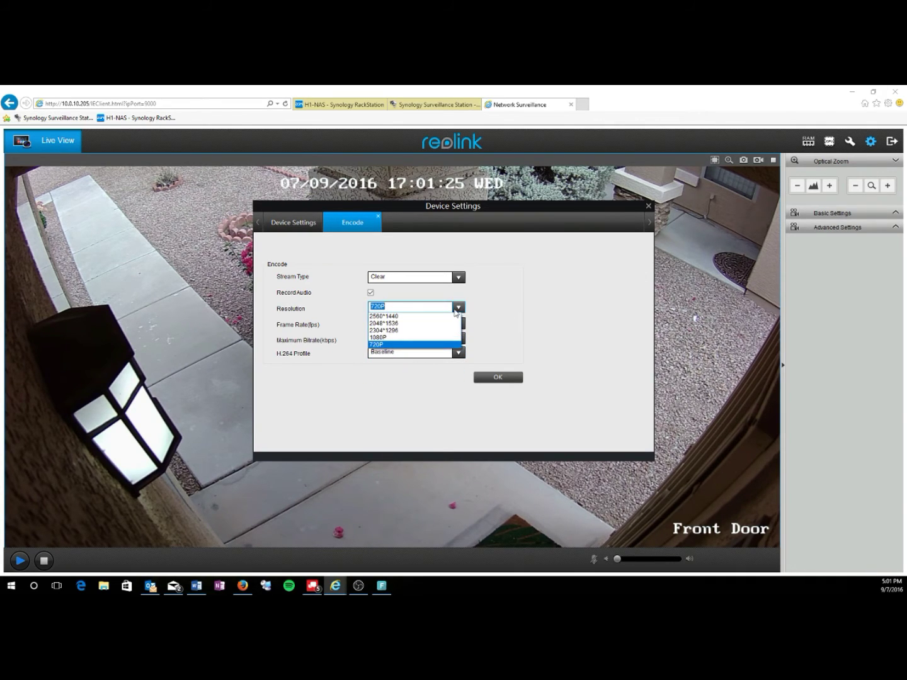
{"action": "left_click", "coordinate": [417, 316]}
{"action": "left_click", "coordinate": [450, 324]}
{"action": "left_click", "coordinate": [452, 324]}
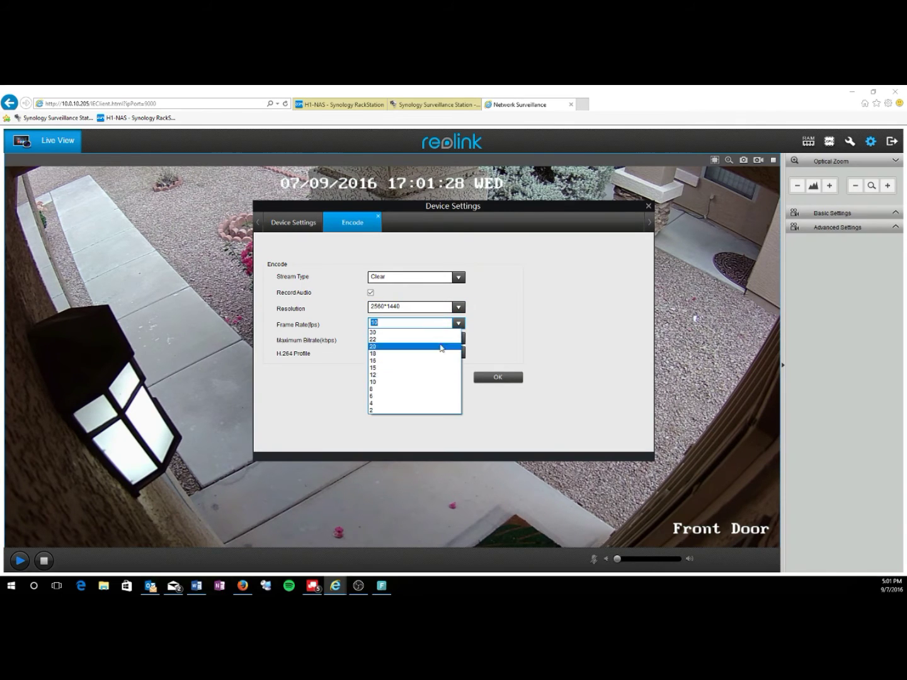
{"action": "left_click", "coordinate": [407, 348]}
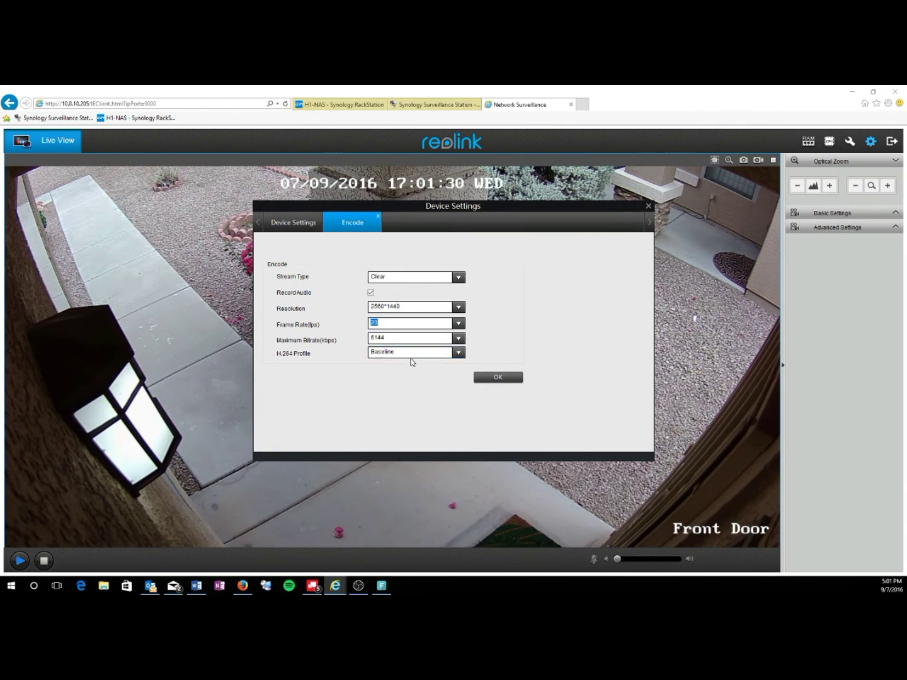
{"action": "left_click", "coordinate": [496, 377]}
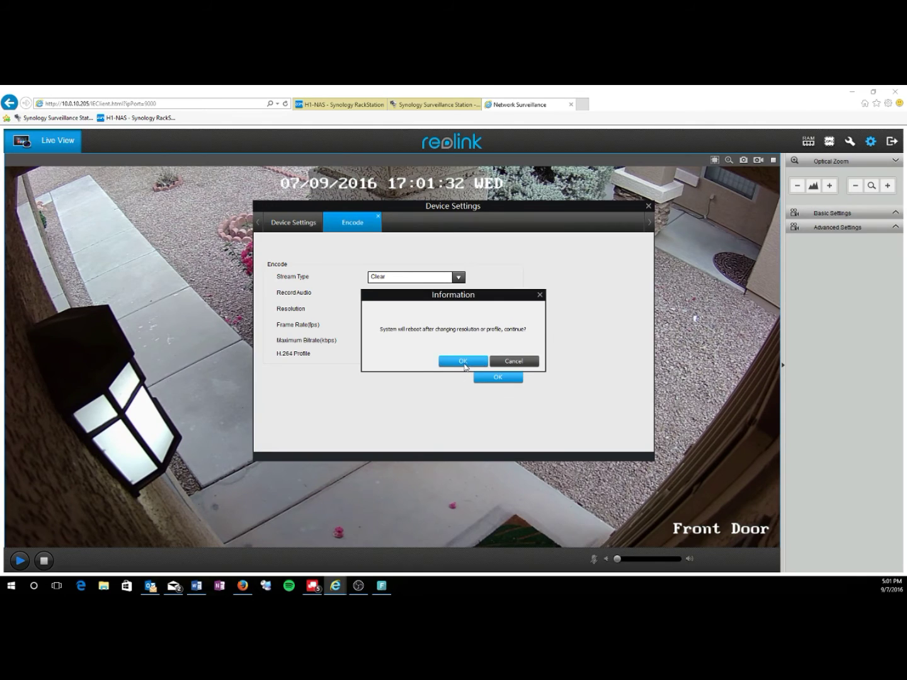
- Confirm the camera reboot, reload its login page, and return to Surveillance Station's search results
{"action": "left_click", "coordinate": [468, 363]}
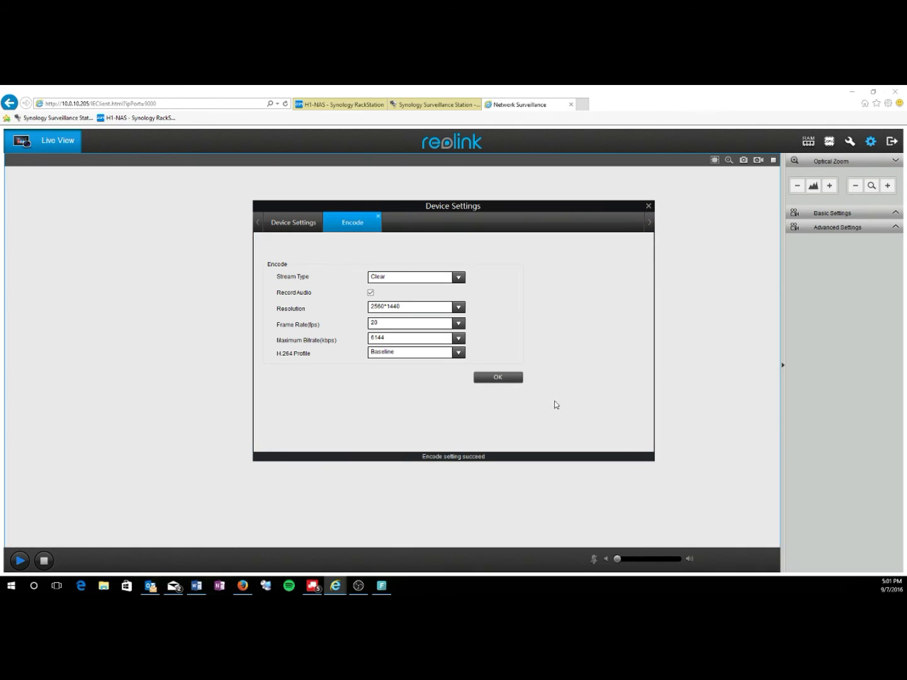
{"action": "left_click", "coordinate": [649, 207]}
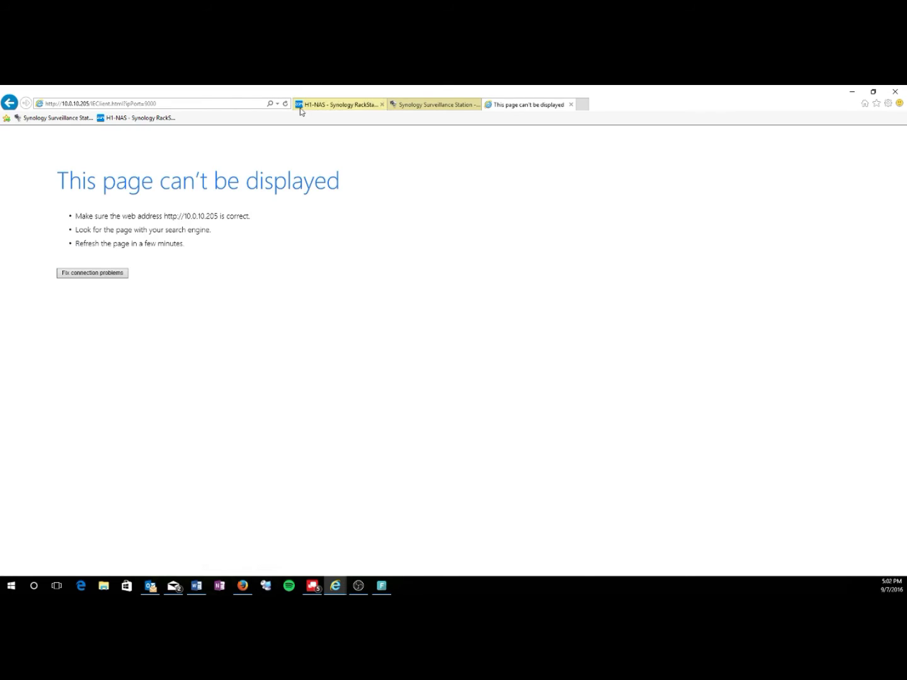
{"action": "left_click", "coordinate": [286, 104]}
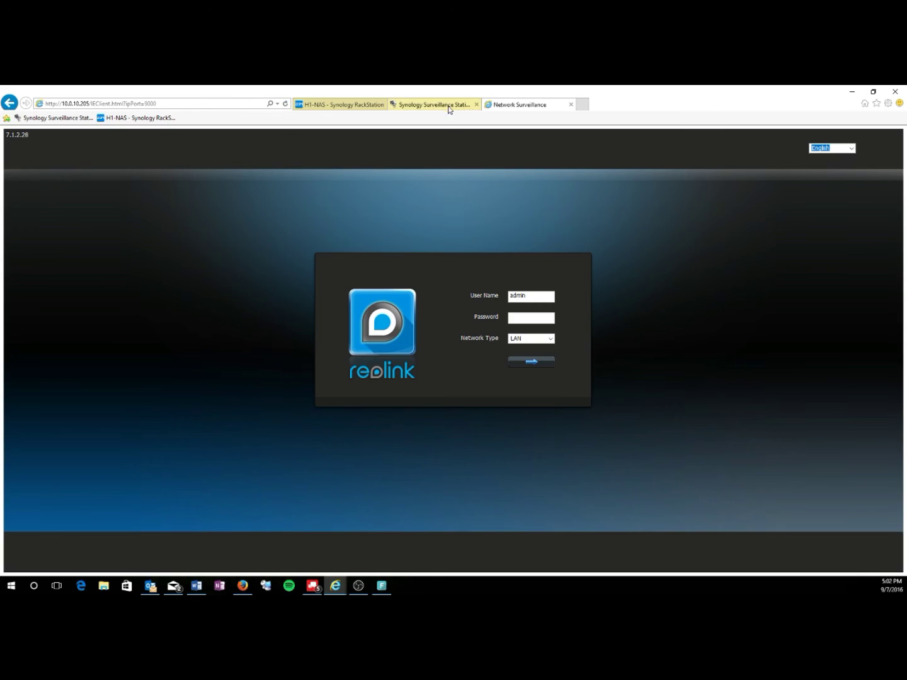
{"action": "left_click", "coordinate": [477, 109]}
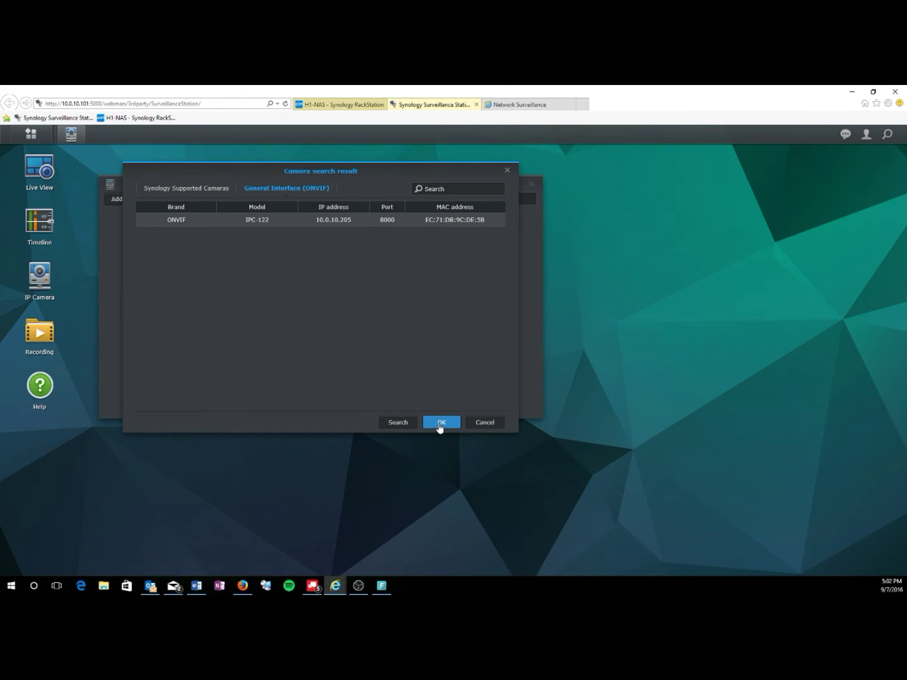
- Add the ONVIF camera at 10.0.10.205 with its login credentials, pass the connection test, and finish
{"action": "left_click", "coordinate": [440, 427]}
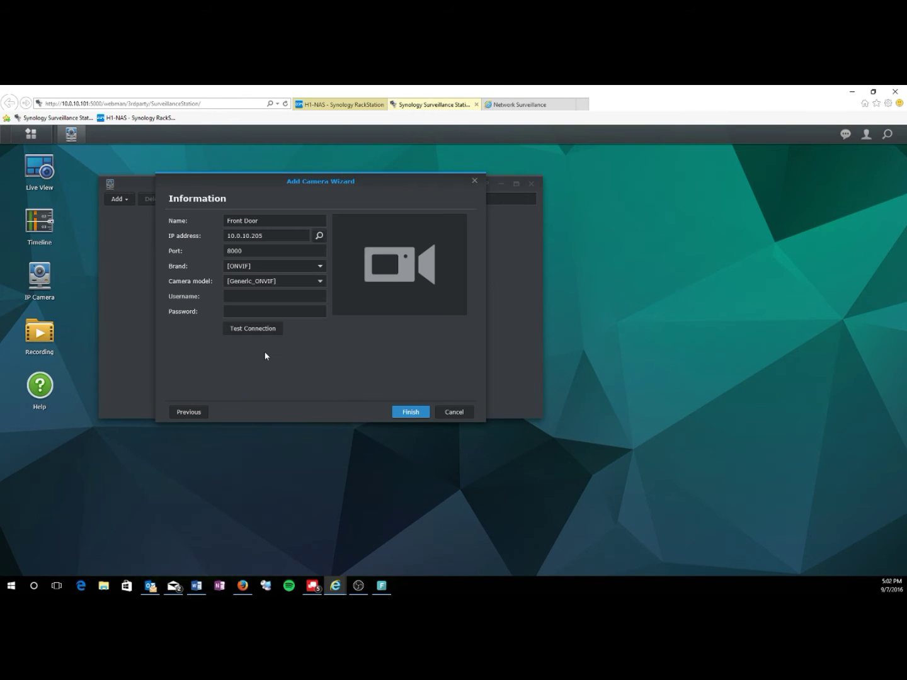
{"action": "left_click", "coordinate": [248, 296]}
{"action": "type", "text": "admin"}
{"action": "key", "text": "Tab"}
{"action": "left_click", "coordinate": [265, 334]}
{"action": "left_click", "coordinate": [412, 412]}
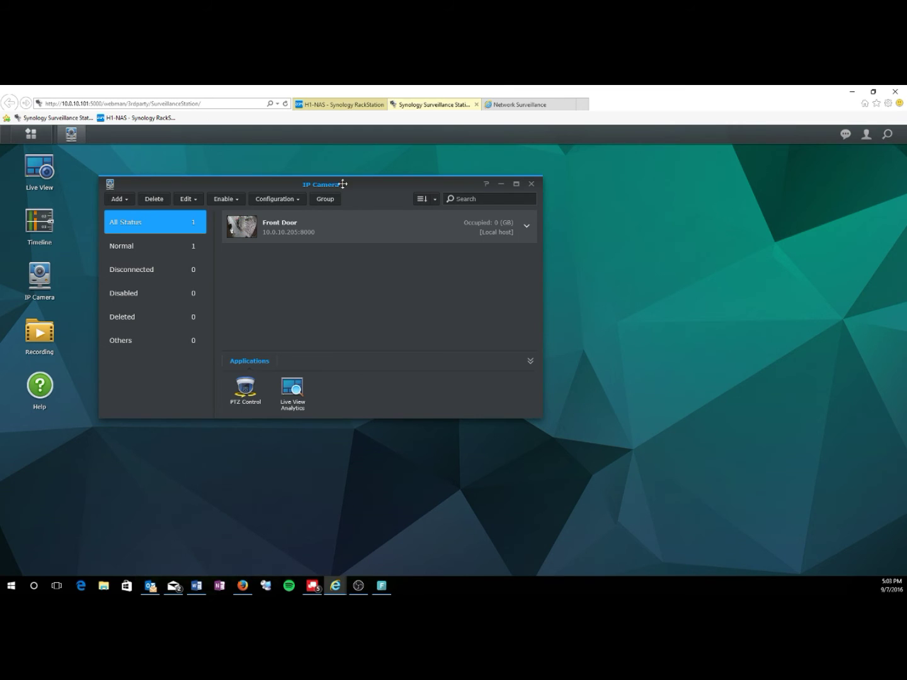
- Inspect the Front Door camera's stream details, then open its Edit Camera dialog
{"action": "left_click", "coordinate": [528, 227]}
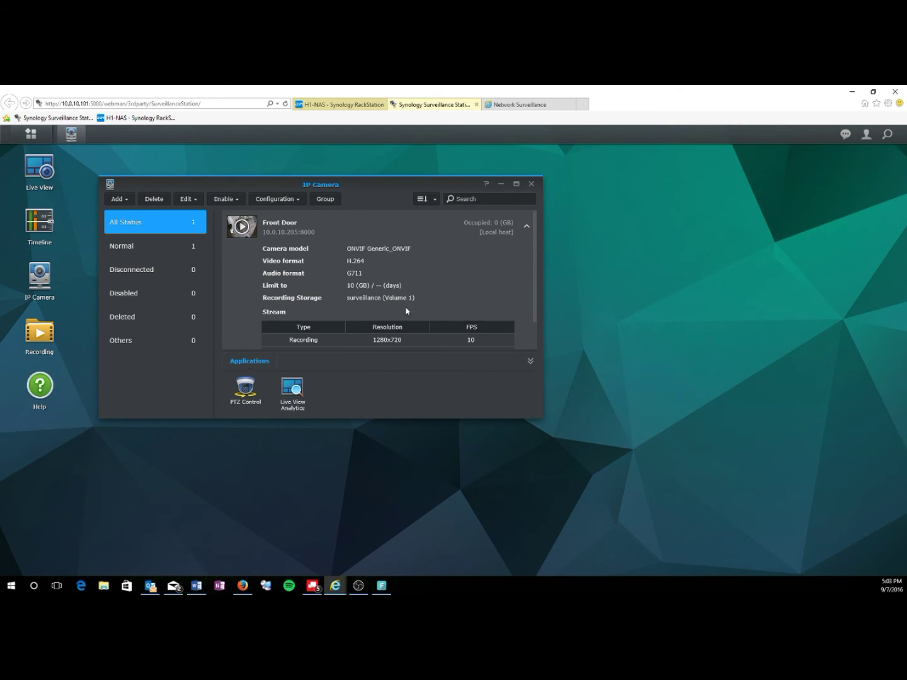
{"action": "scroll", "coordinate": [406, 310], "scroll_direction": "down", "scroll_amount": 1}
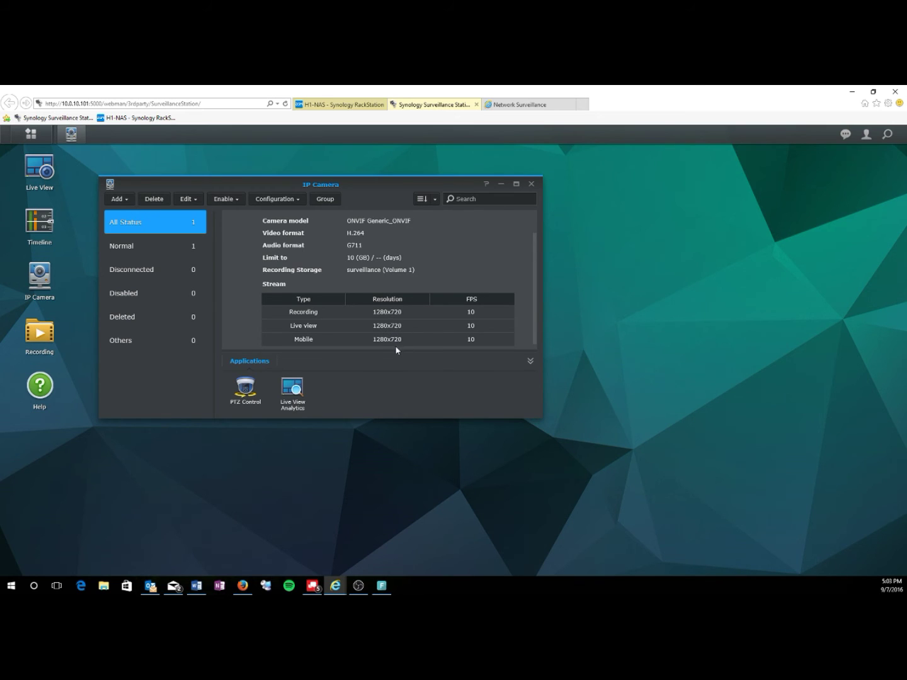
{"action": "scroll", "coordinate": [403, 315], "scroll_direction": "up", "scroll_amount": 1}
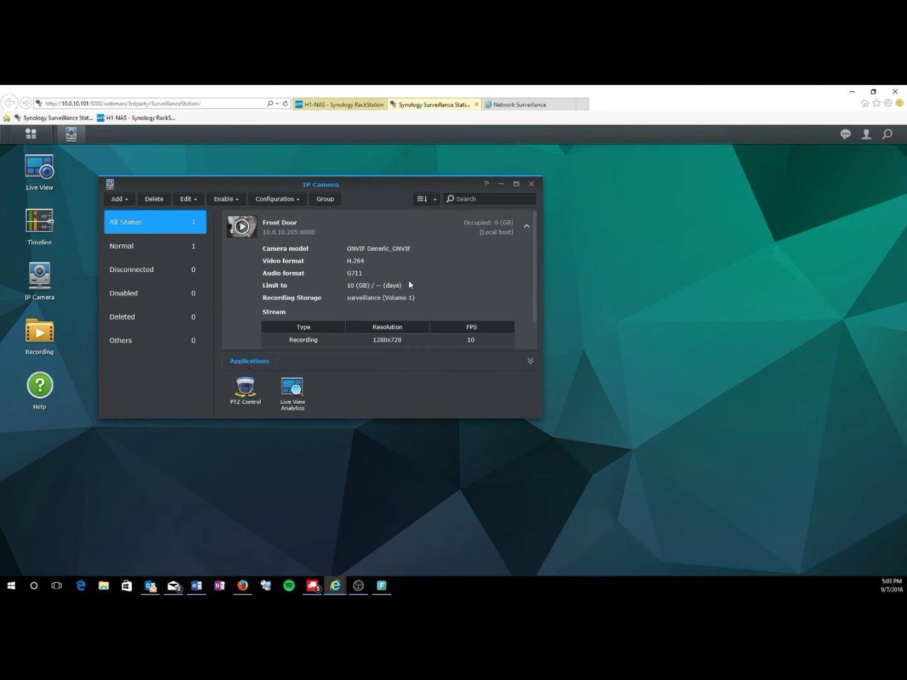
{"action": "left_click", "coordinate": [526, 225]}
{"action": "right_click", "coordinate": [362, 229]}
{"action": "left_click", "coordinate": [381, 233]}
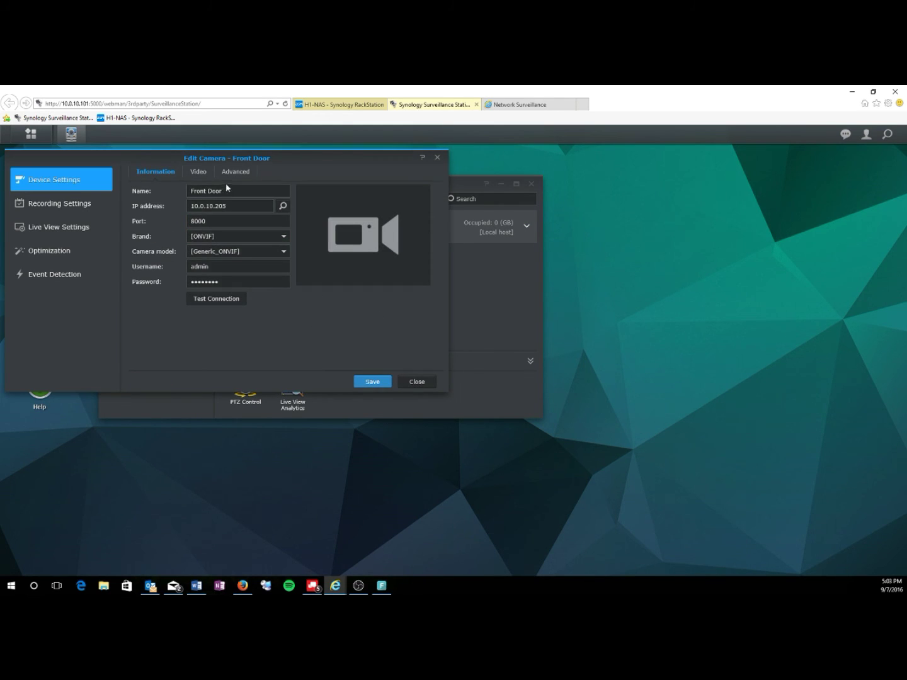
- Set Front Door's Stream 1 to 2560x1440 resolution at 24 fps on the Video tab
{"action": "left_click", "coordinate": [205, 177]}
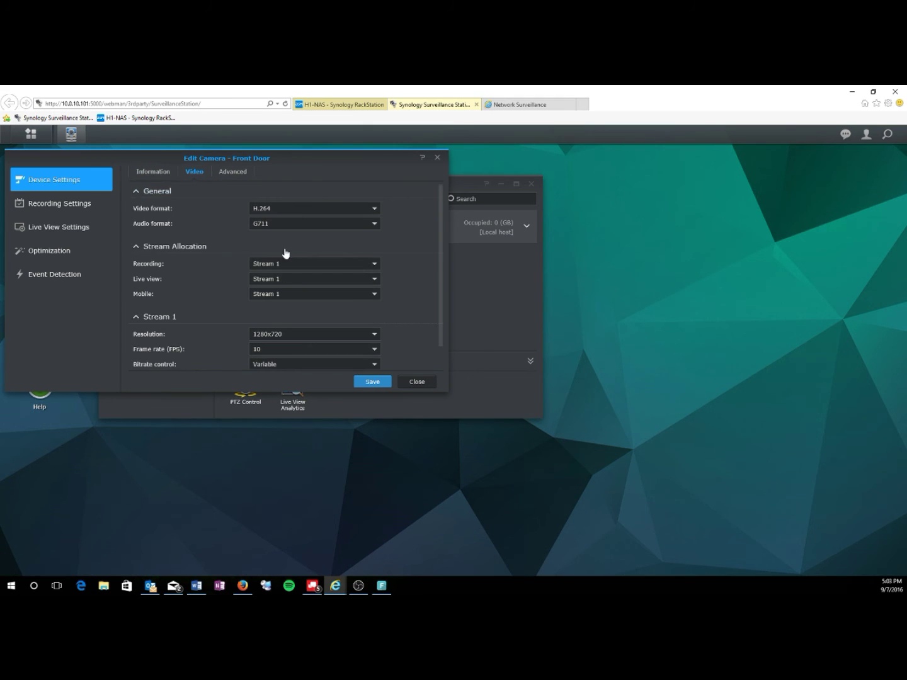
{"action": "scroll", "coordinate": [223, 306], "scroll_direction": "down", "scroll_amount": 1}
{"action": "left_click", "coordinate": [290, 308]}
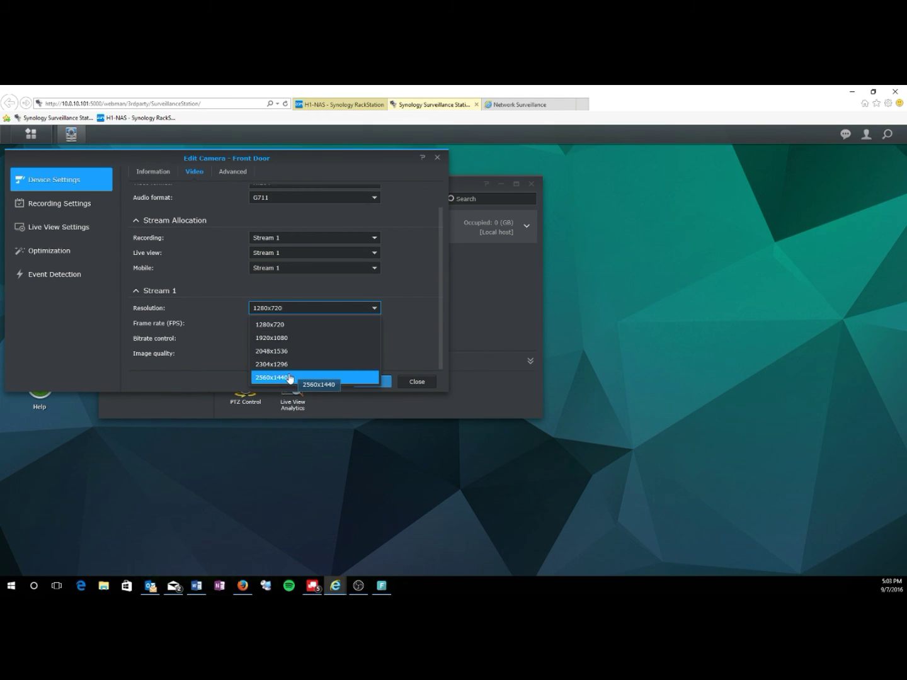
{"action": "left_click", "coordinate": [292, 377]}
{"action": "left_click", "coordinate": [344, 327]}
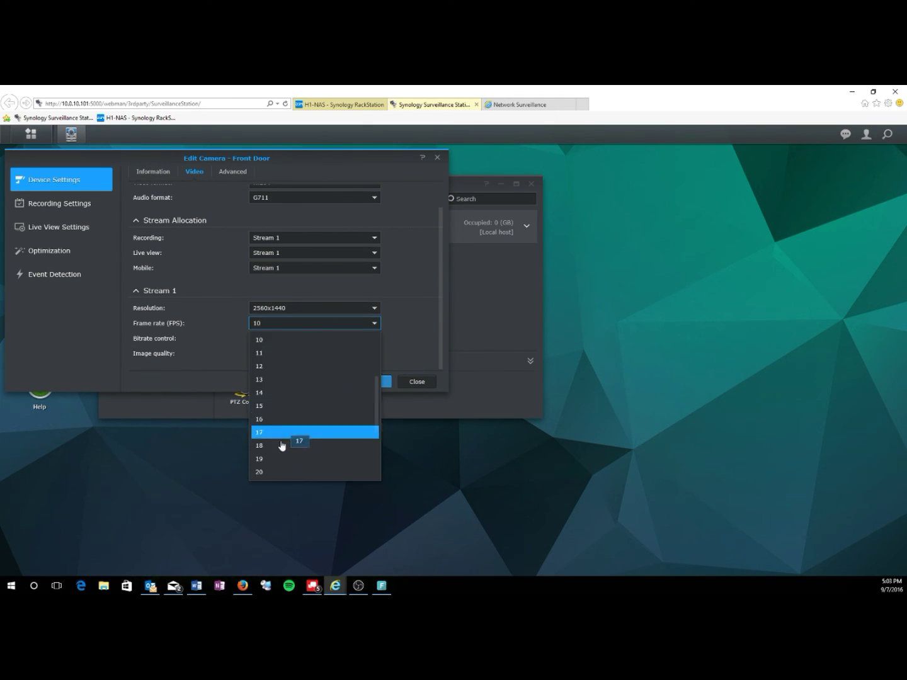
{"action": "left_click", "coordinate": [277, 472]}
{"action": "left_click", "coordinate": [375, 324]}
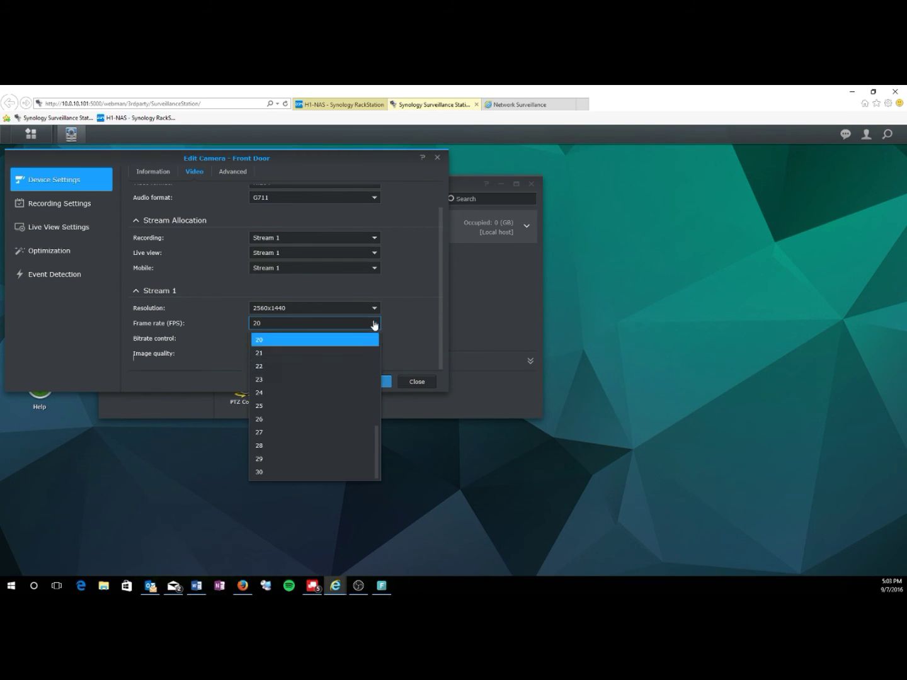
{"action": "left_click", "coordinate": [278, 393]}
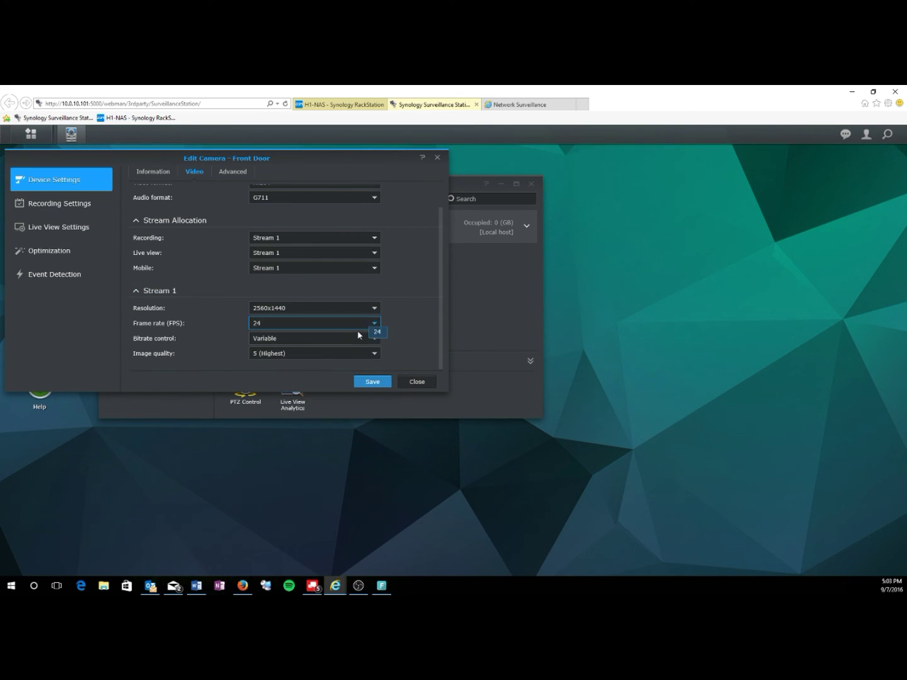
- Enable the Advanced RTSP & RTP option and save the video settings
{"action": "left_click", "coordinate": [234, 172]}
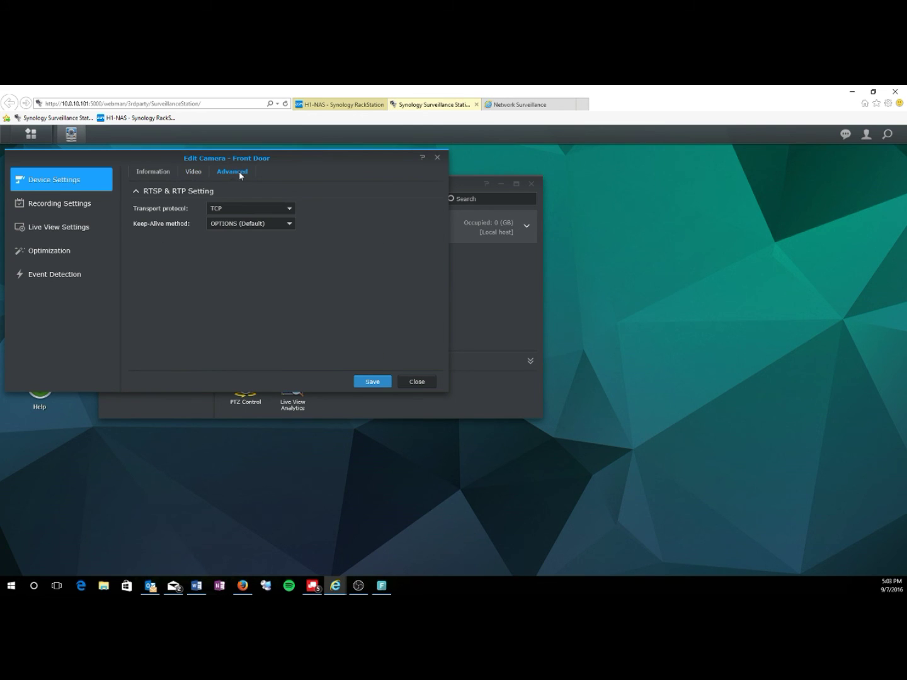
{"action": "left_click", "coordinate": [372, 383]}
{"action": "left_click", "coordinate": [92, 202]}
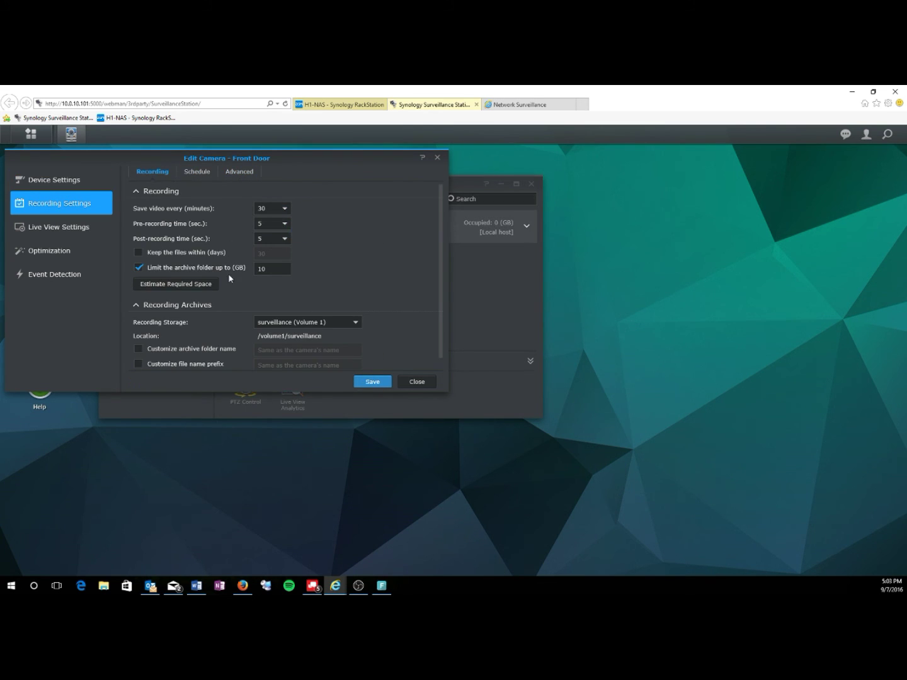
- Review recording Schedule and Advanced tabs, then Live View, Optimization and Event Detection settings
{"action": "scroll", "coordinate": [234, 336], "scroll_direction": "down", "scroll_amount": 1}
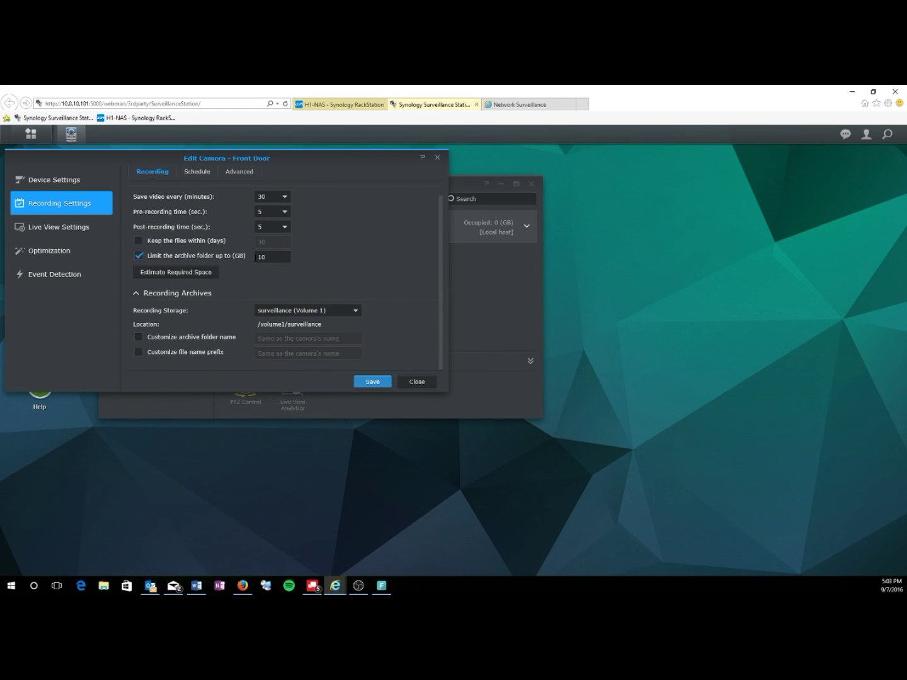
{"action": "scroll", "coordinate": [208, 255], "scroll_direction": "up", "scroll_amount": 1}
{"action": "left_click", "coordinate": [195, 172]}
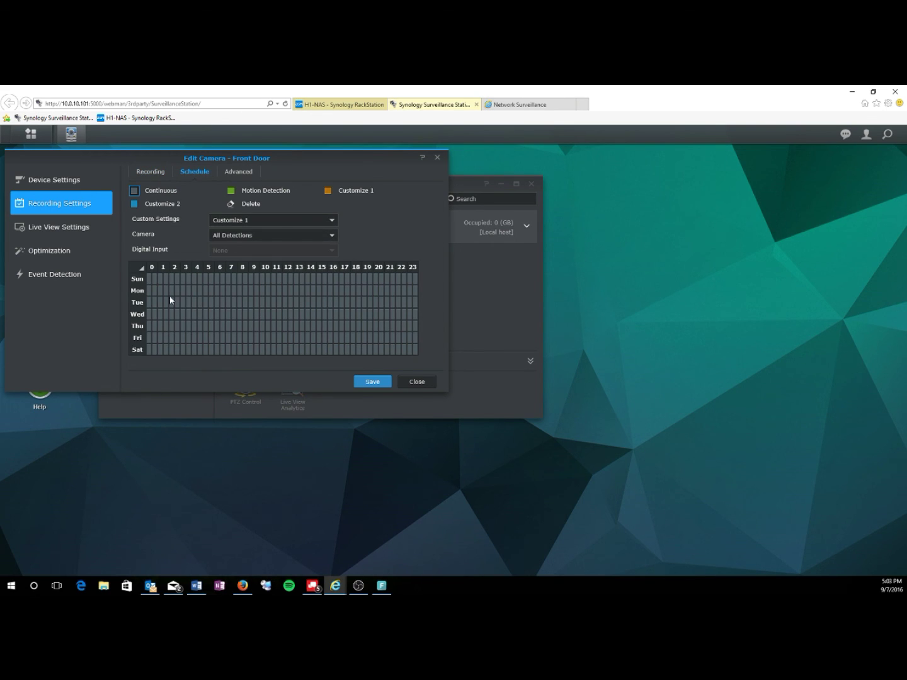
{"action": "left_click", "coordinate": [236, 172]}
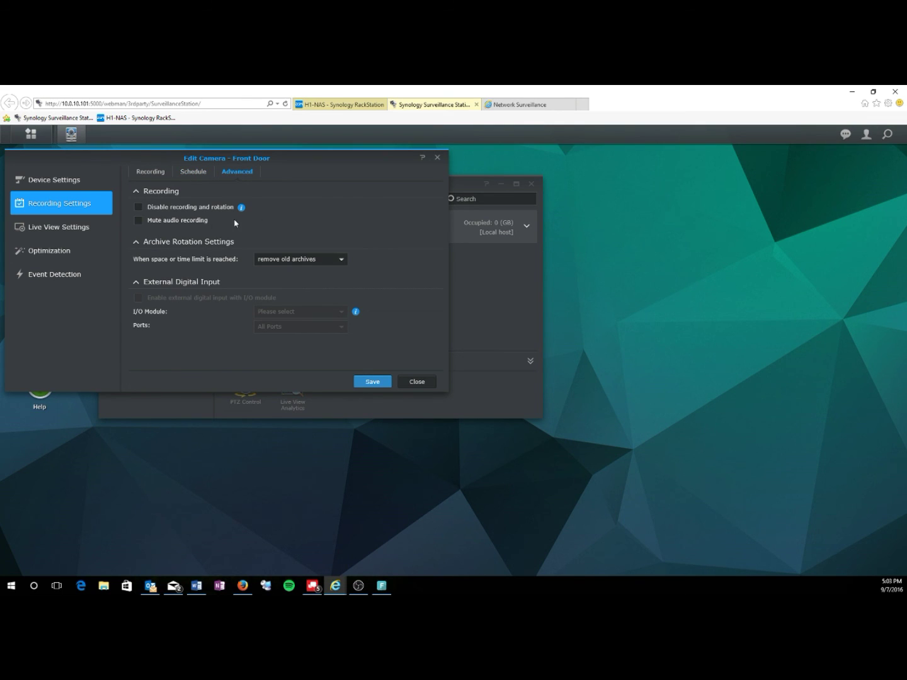
{"action": "left_click", "coordinate": [79, 235]}
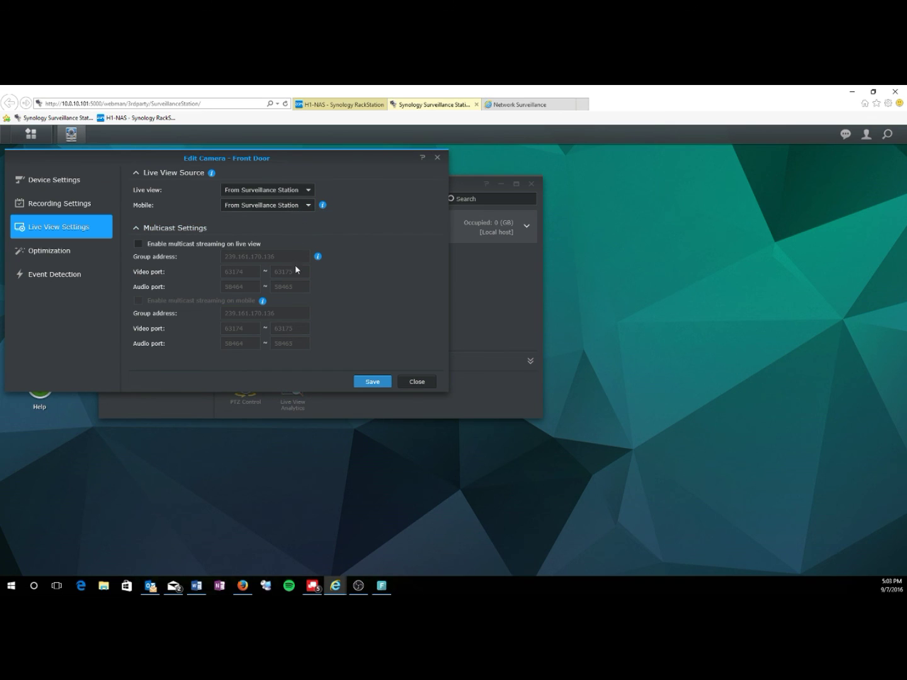
{"action": "left_click", "coordinate": [62, 254]}
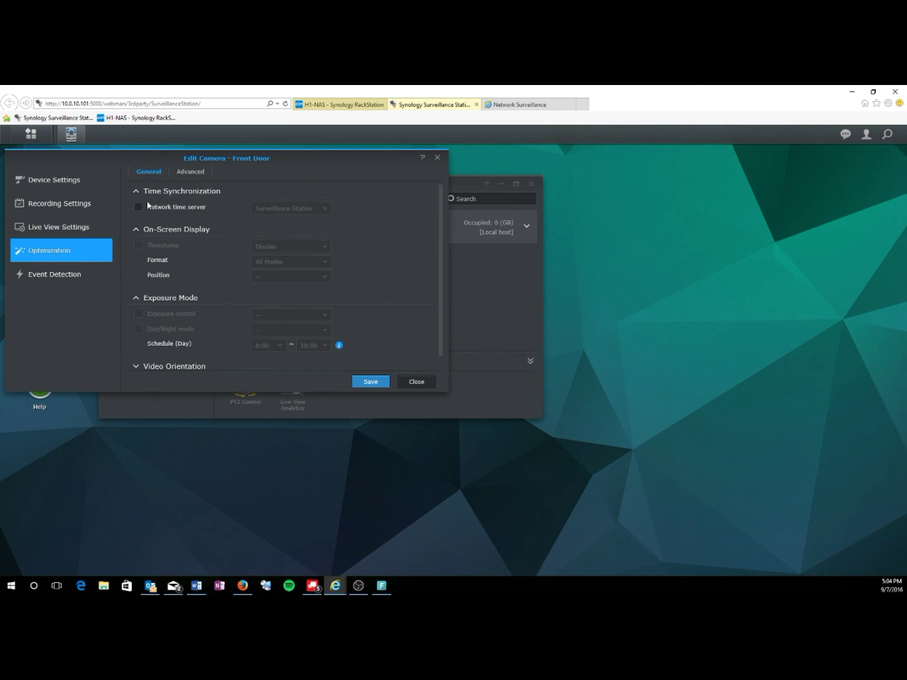
{"action": "left_click", "coordinate": [59, 274]}
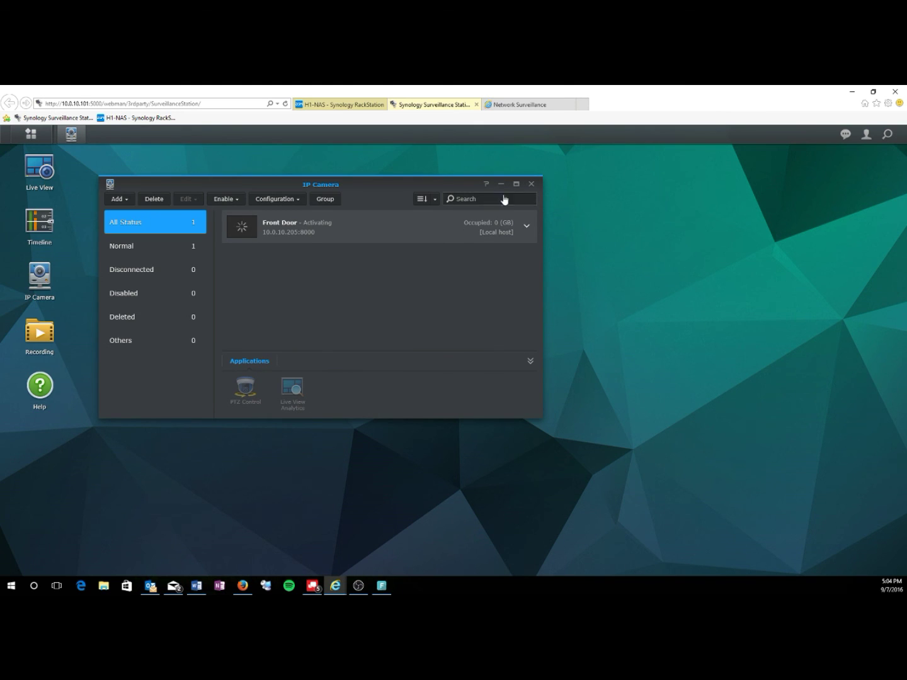
- Close the IP Camera list and bring up Live View streaming the Front Door camera
{"action": "left_click", "coordinate": [531, 183]}
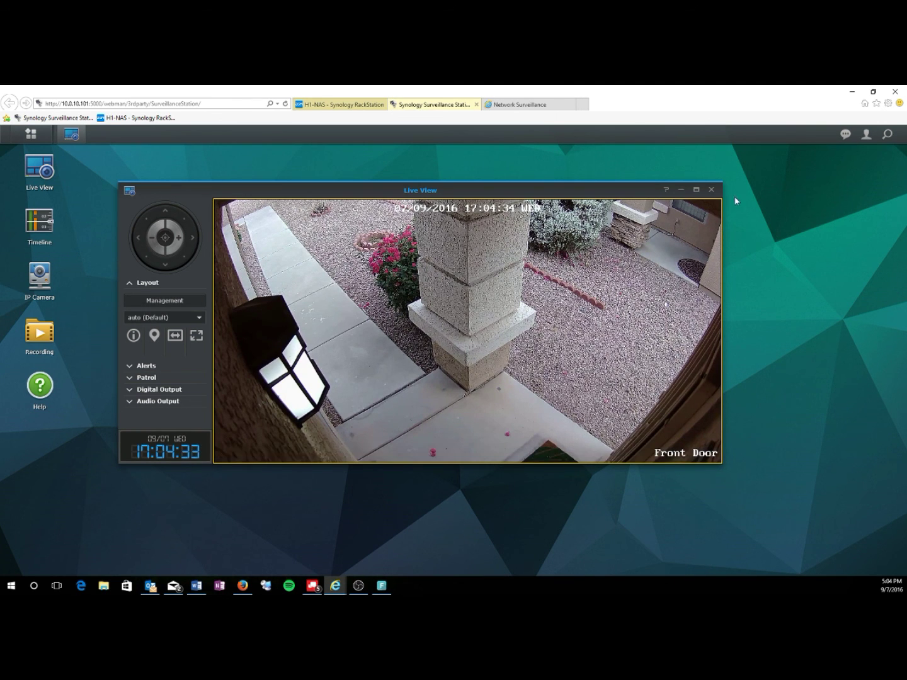
{"action": "left_click", "coordinate": [40, 179]}
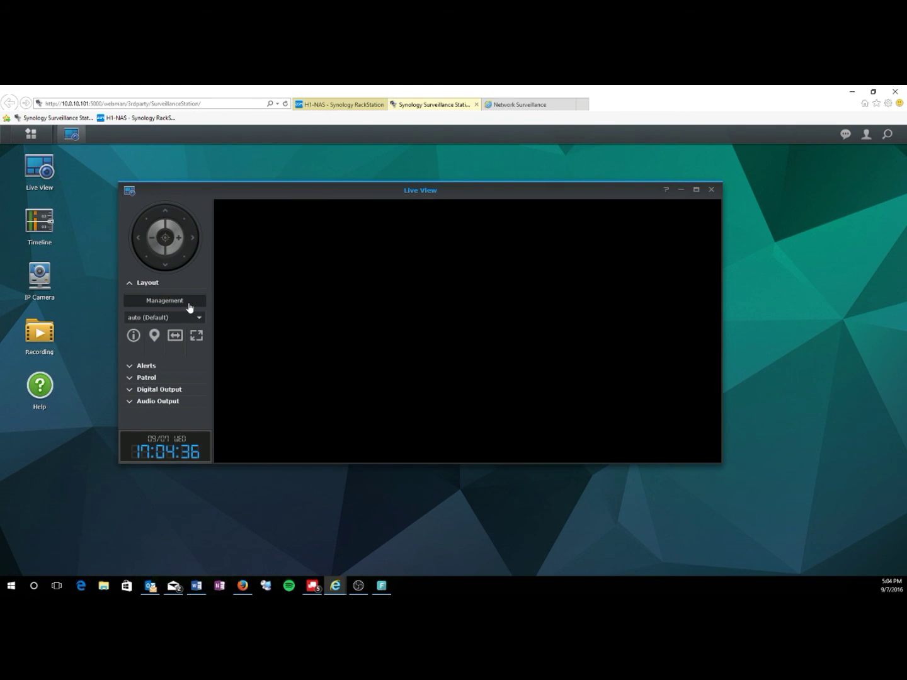
{"action": "mouse_move", "coordinate": [524, 280]}
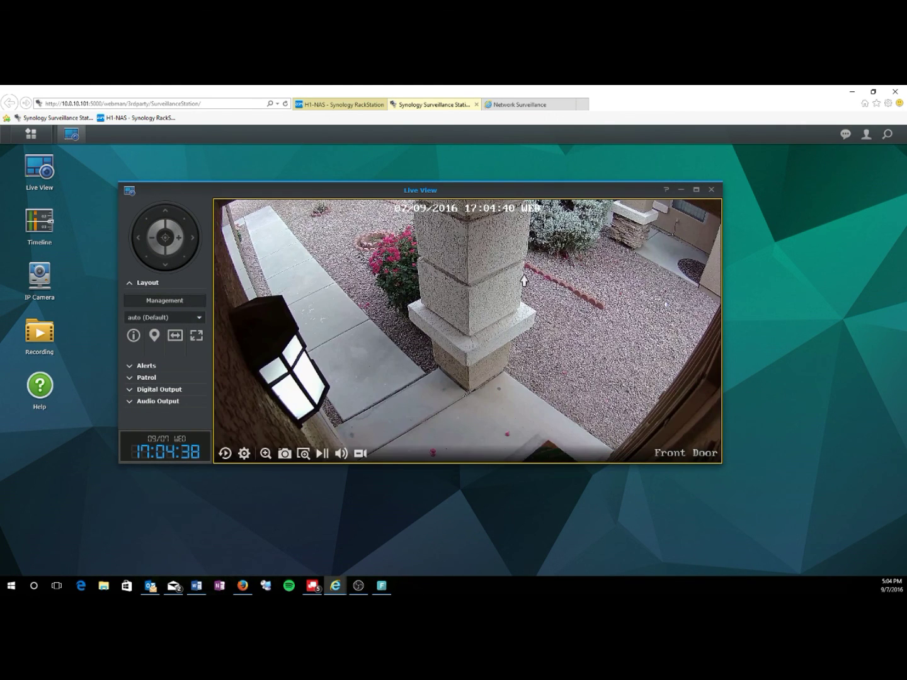